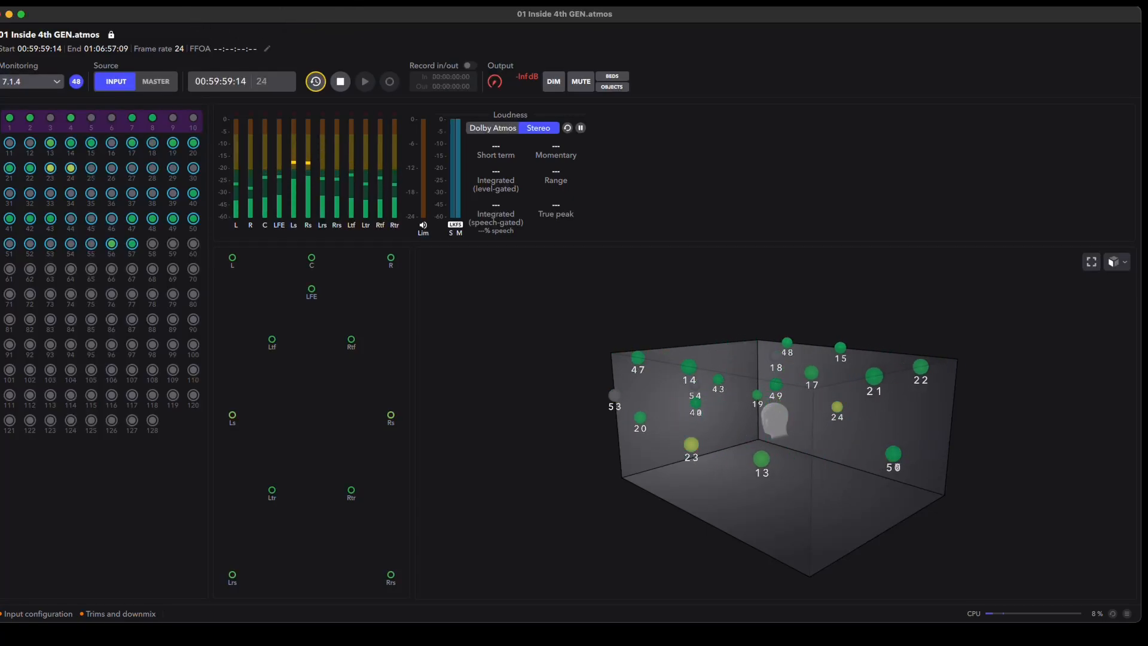
Step: Set the renderer's audio output device to the AirPods Pro and accept the preferences
left_click(89, 2)
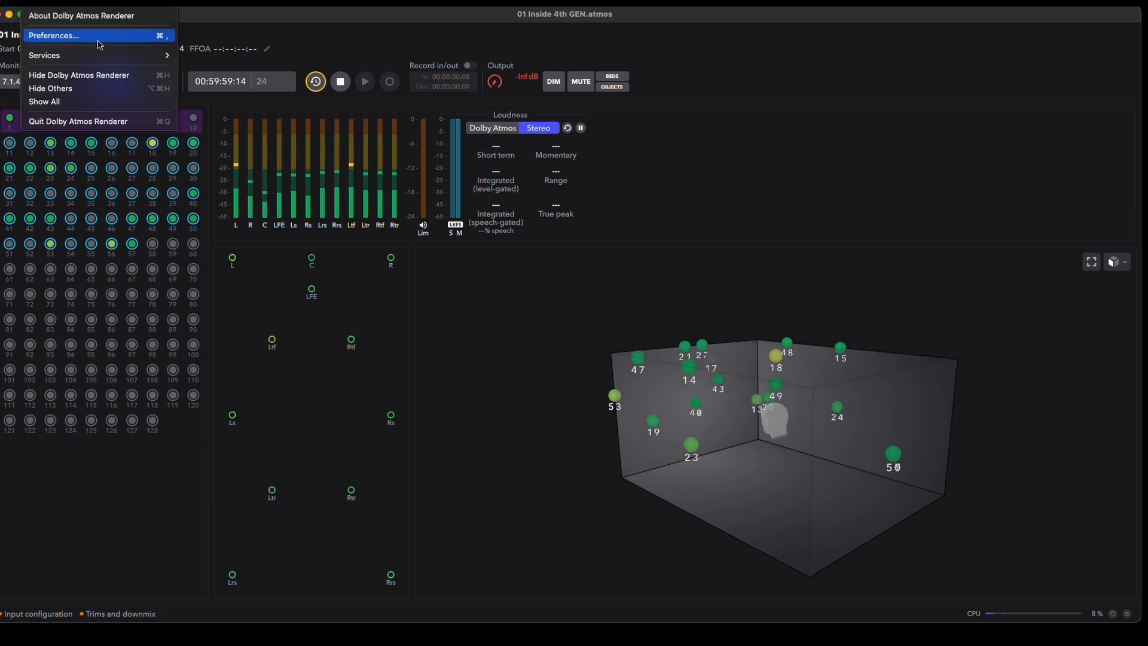
left_click(100, 43)
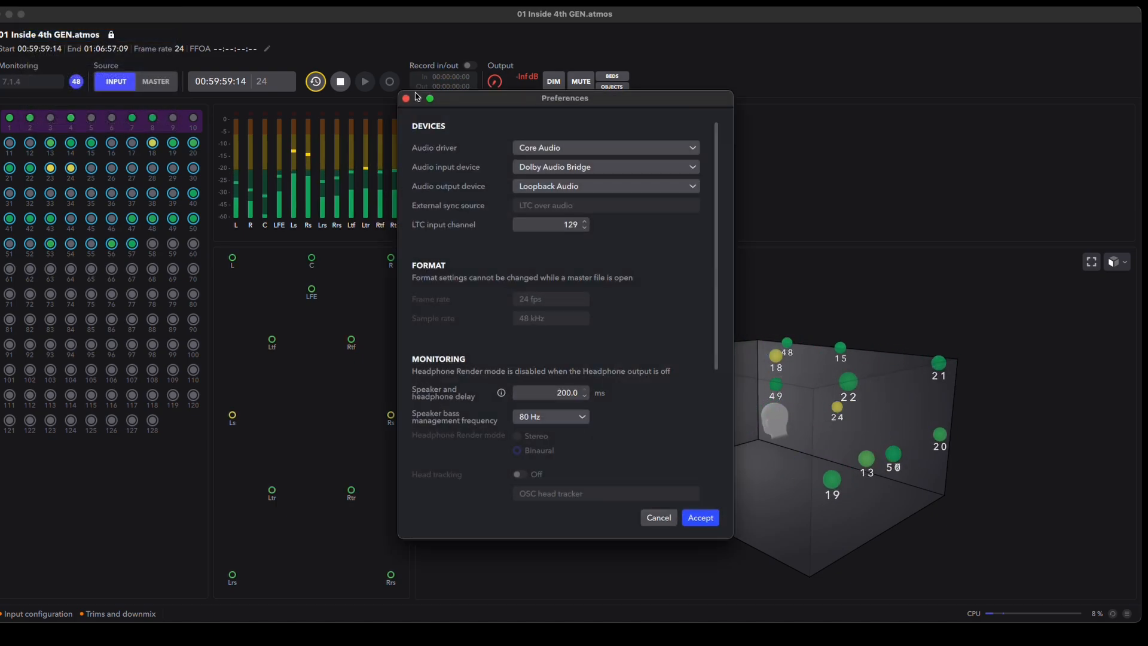
left_click(578, 185)
scroll(579, 210, "up", 6)
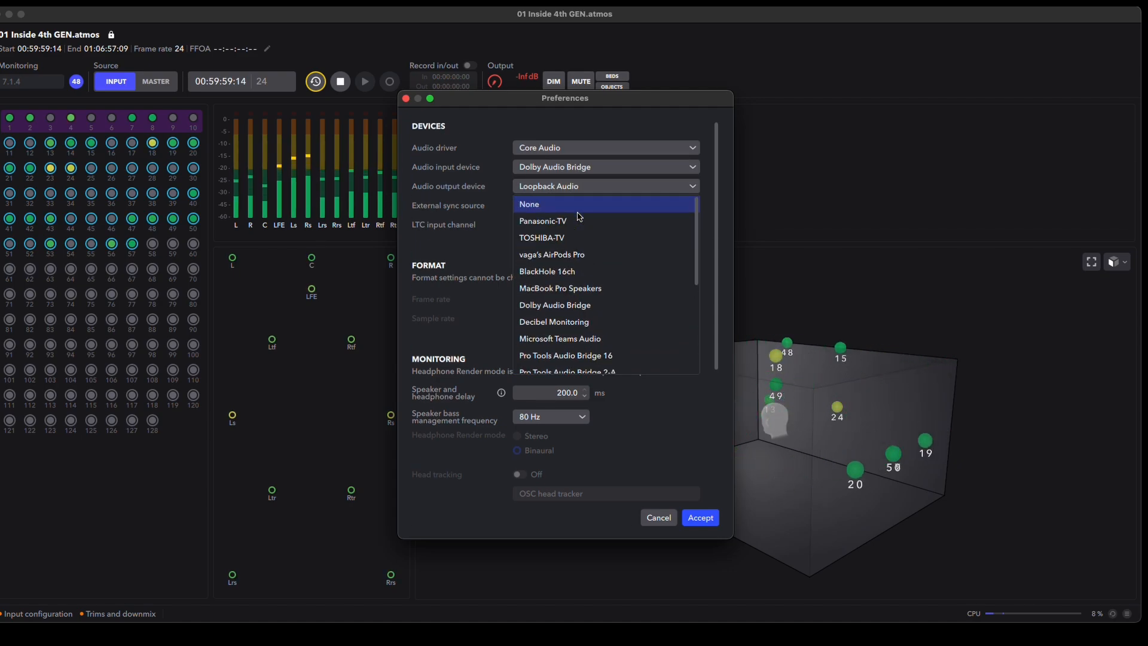
left_click(589, 254)
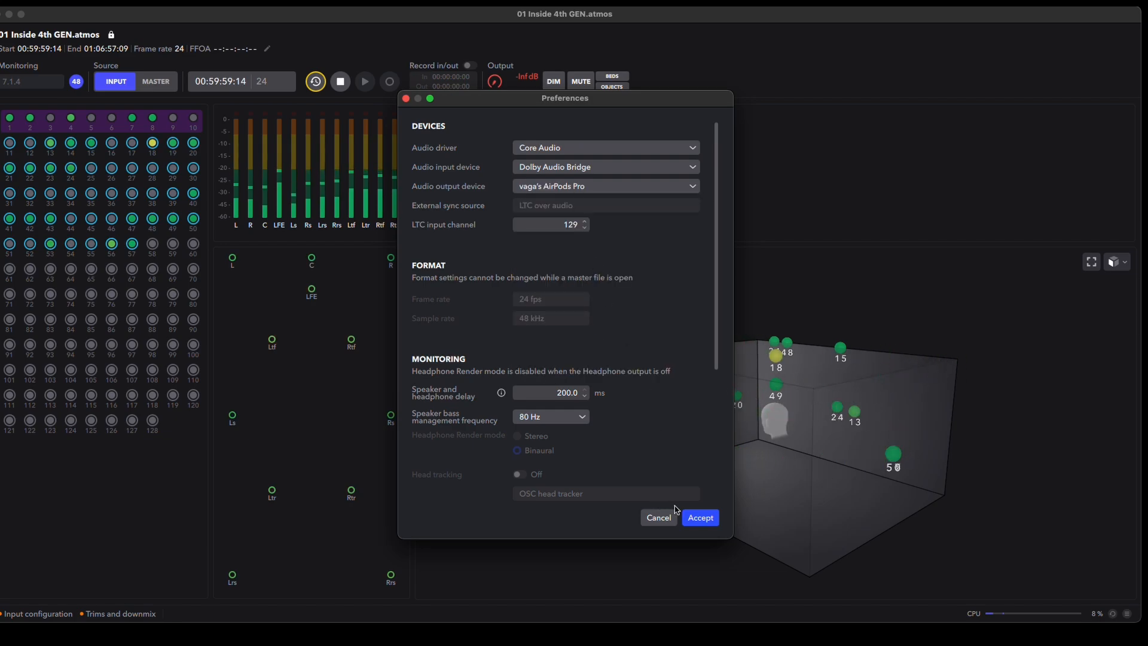
left_click(699, 517)
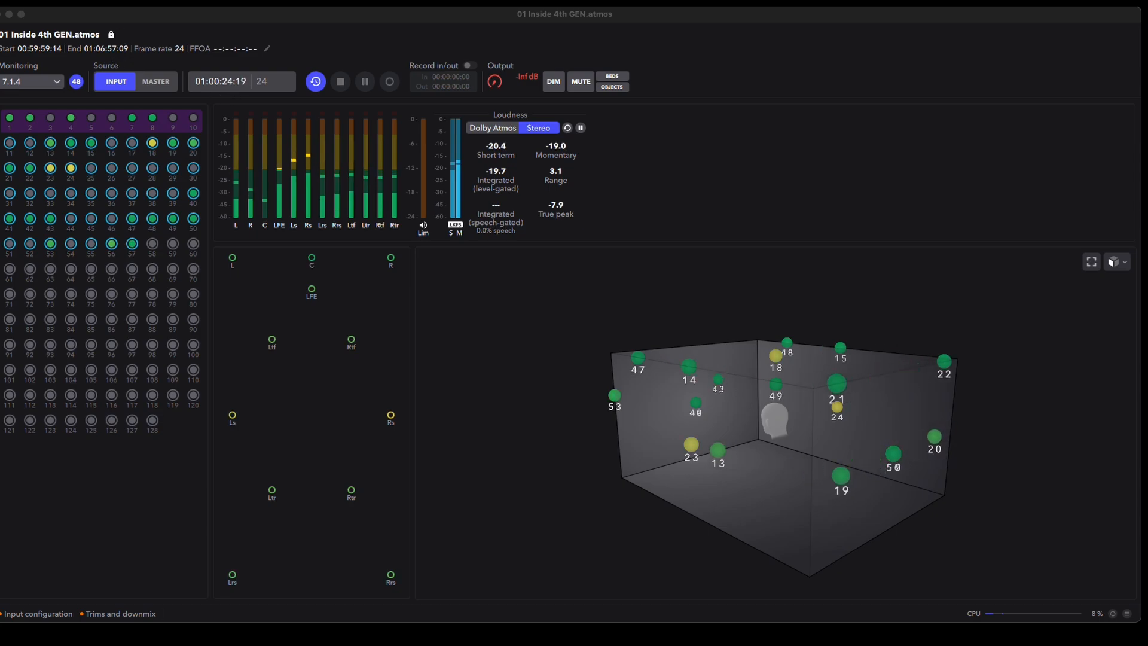
Step: Open the renderer's preferences again
left_click(60, 3)
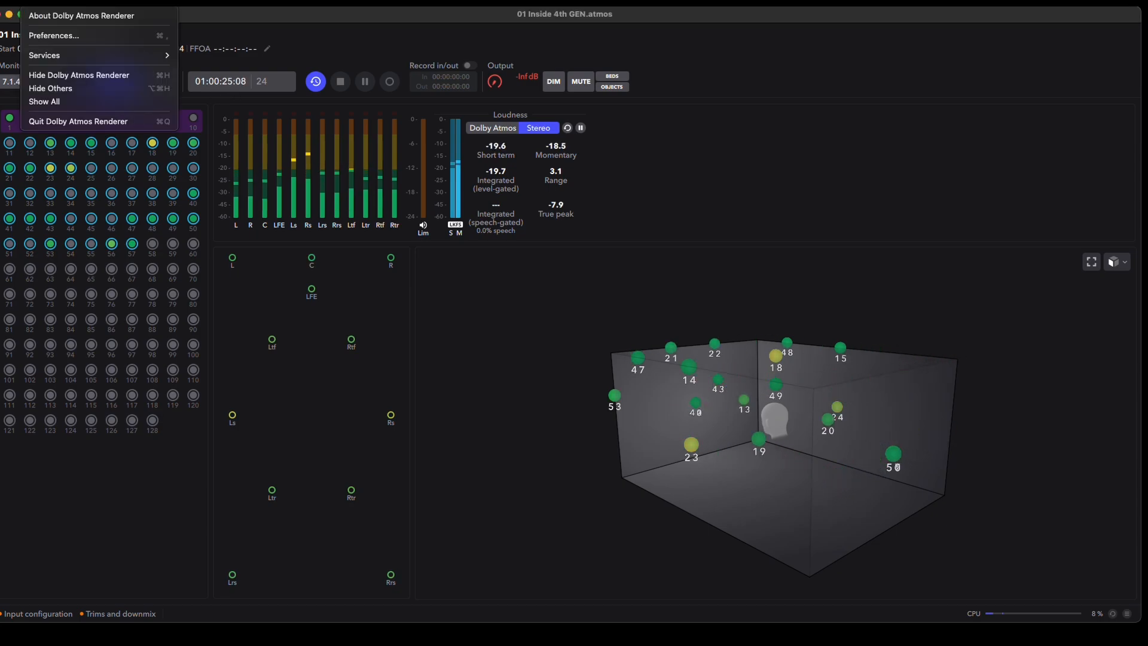
left_click(70, 39)
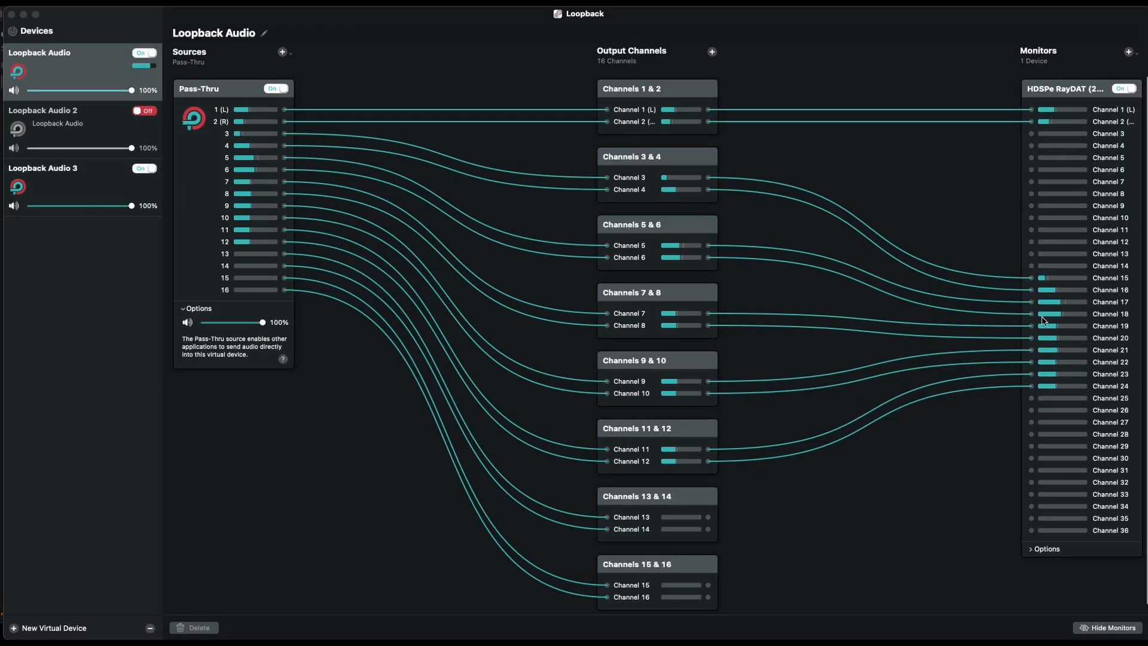
Step: Switch to Loopback and examine the Loopback Audio 2 routing and its AirPods Pro monitor, then the Loopback Audio 3 device
left_click(46, 120)
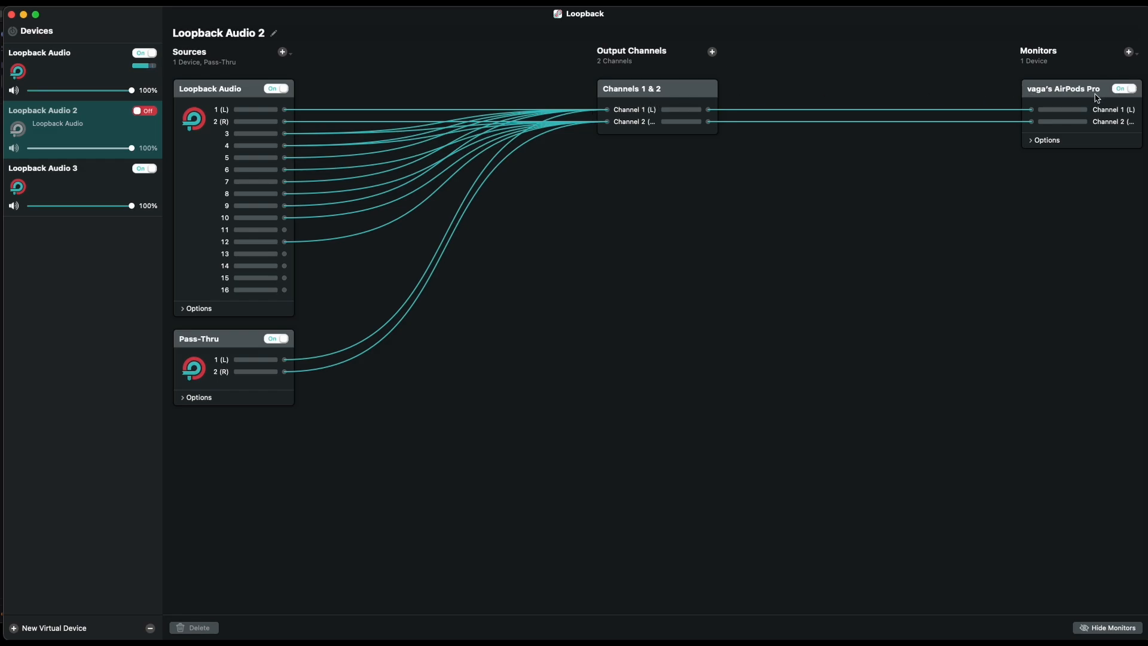
left_click(1076, 97)
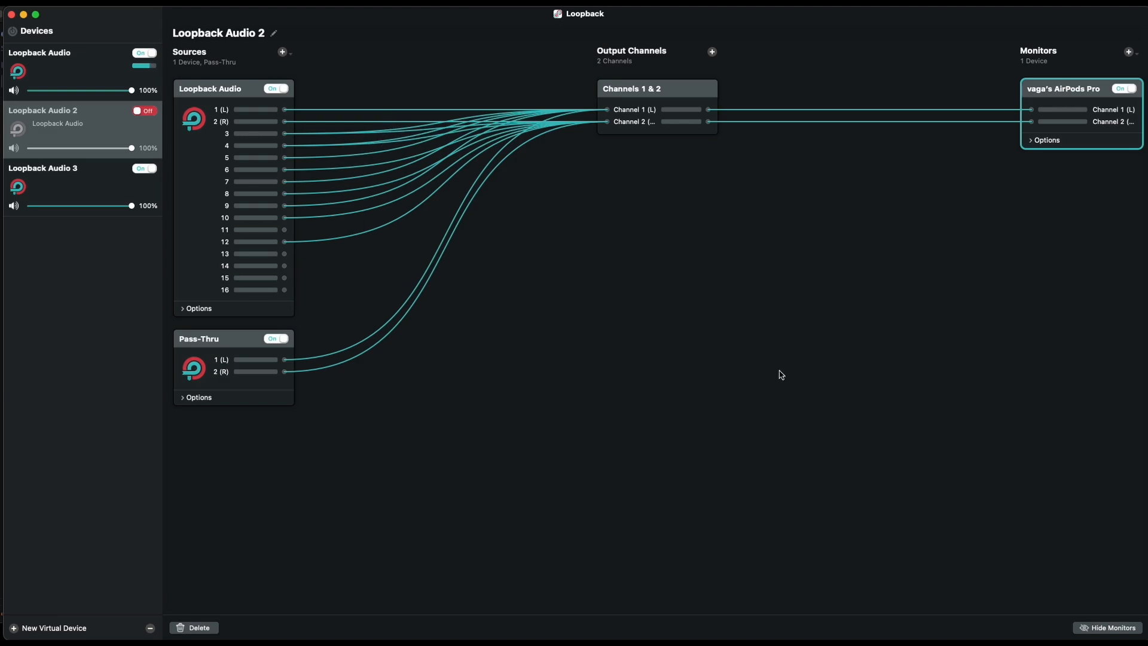
left_click(59, 189)
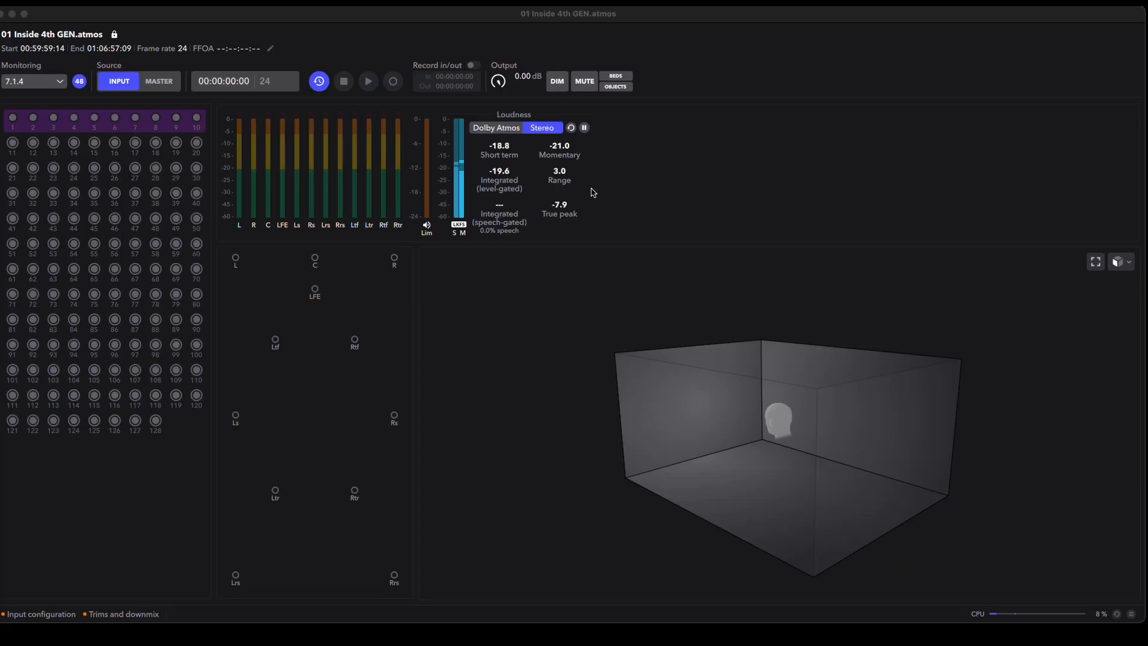
Step: Switch back to Dolby Atmos Renderer and look at the audio export options for the open master file
left_click_drag(118, 15, 126, 11)
left_click(69, 2)
mouse_move(138, 2)
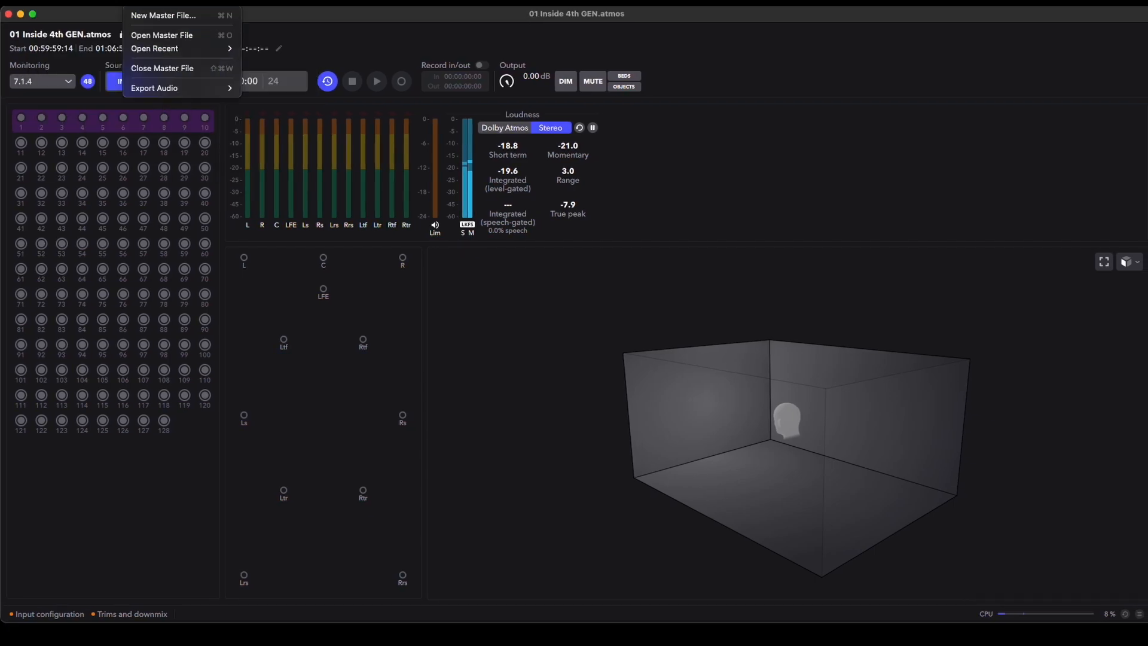
mouse_move(170, 88)
mouse_move(206, 88)
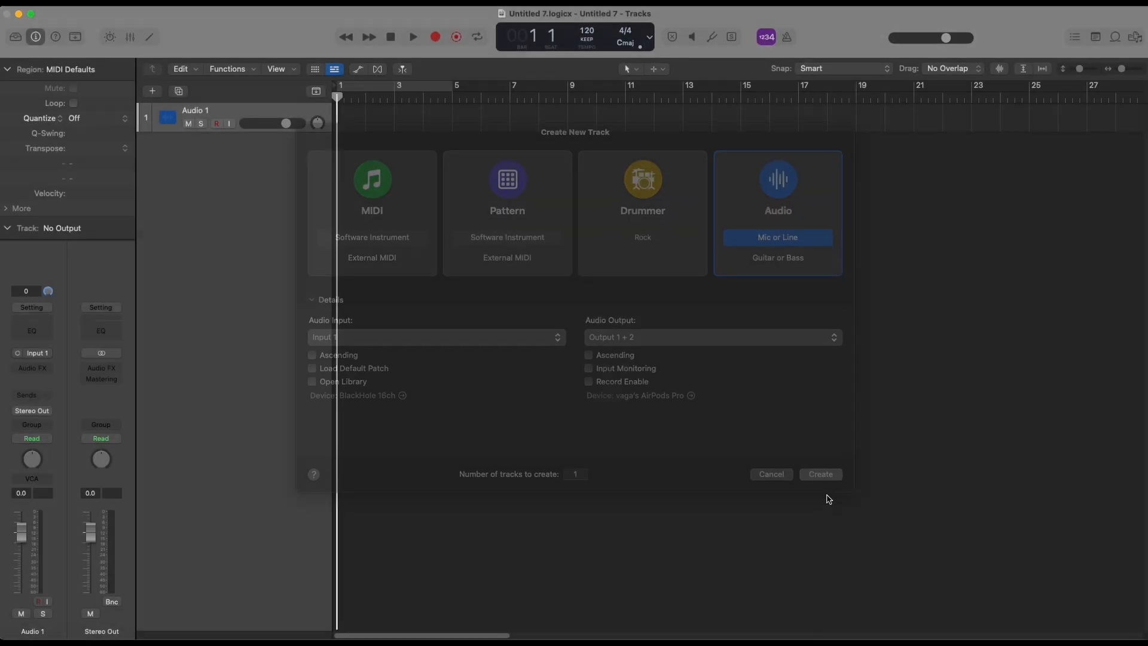
Step: In Logic Pro, create one Mic or Line audio track and choose 03 Back Together 4th GEN.wav for a new project from ADM BWF
key("Return")
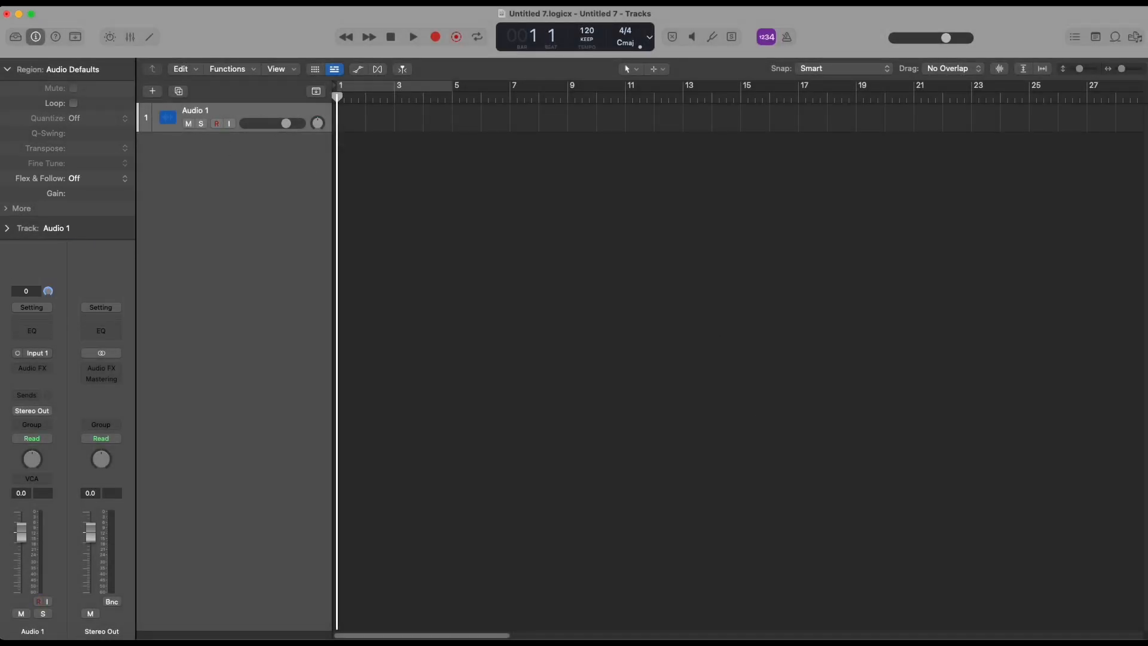
left_click(88, 3)
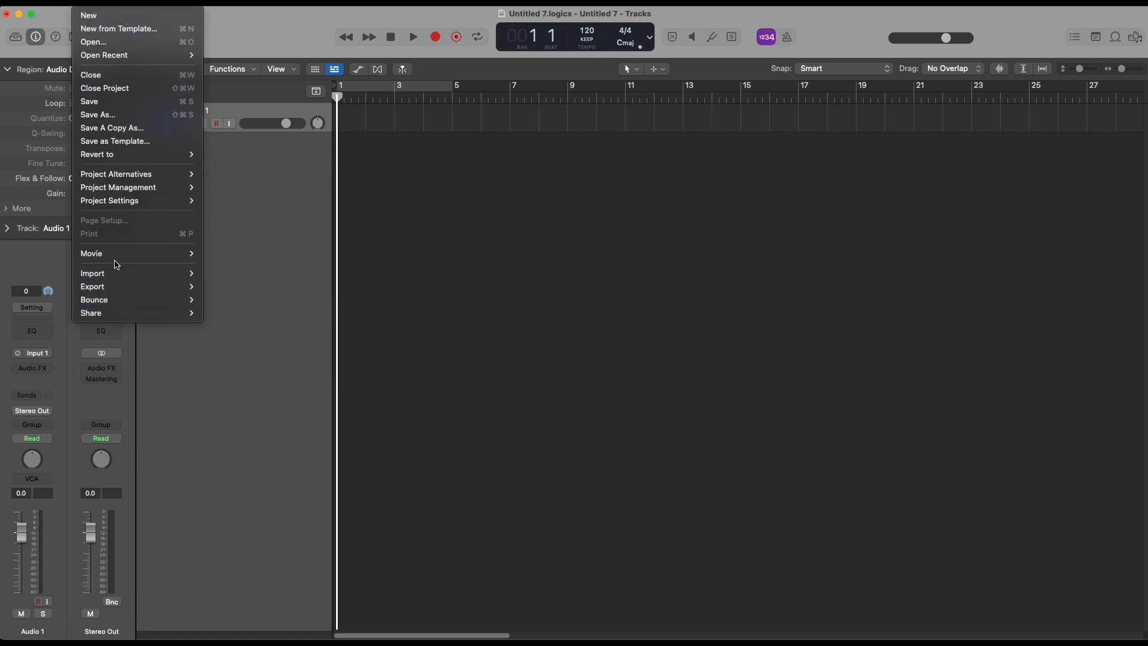
mouse_move(117, 272)
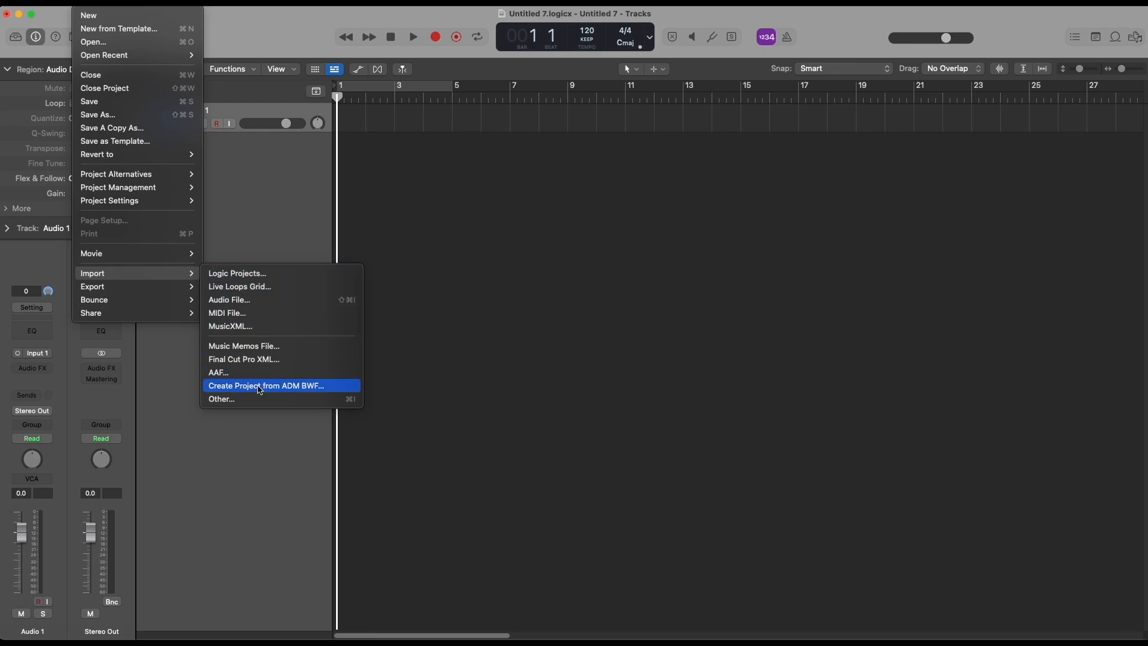
left_click(306, 386)
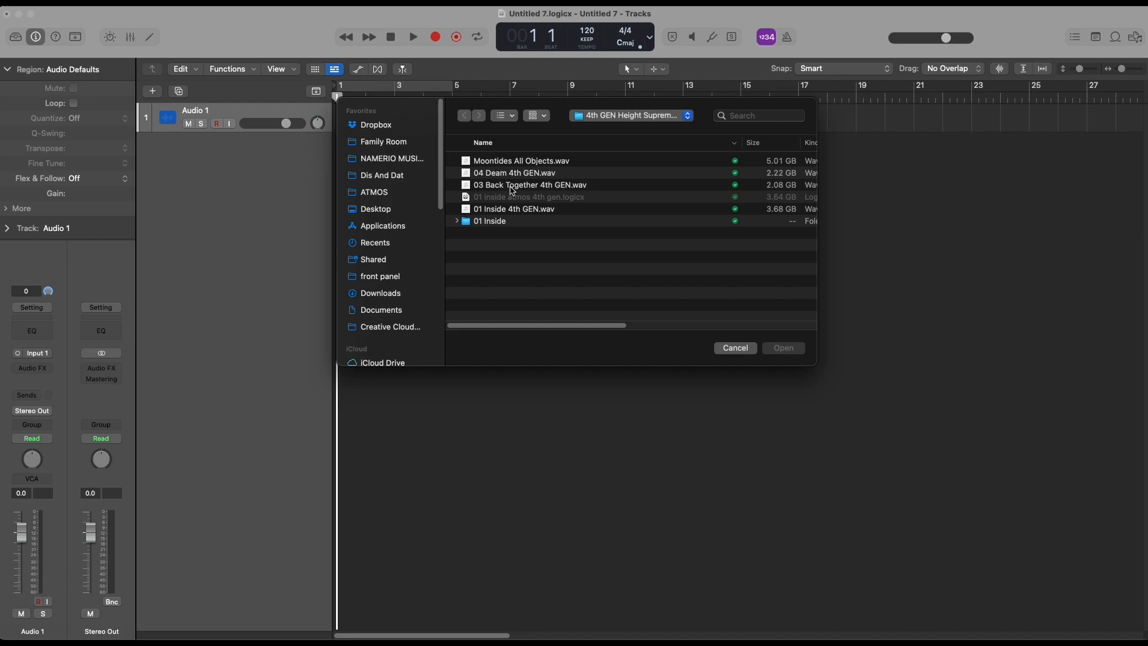
double_click(512, 190)
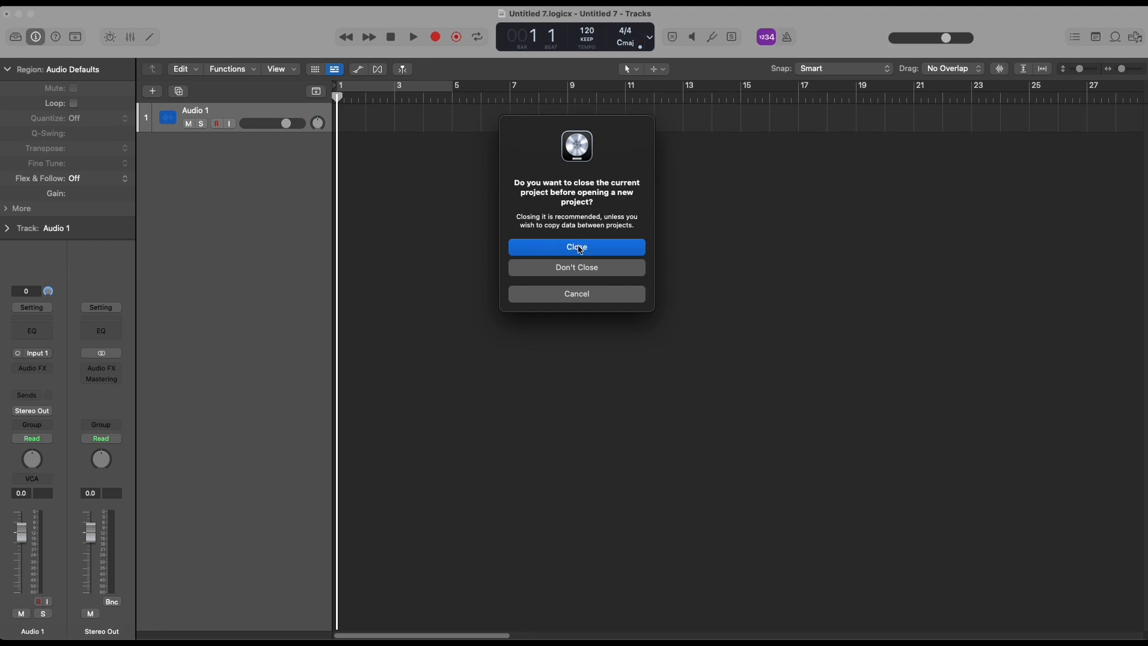
Step: Close the current project and proceed with the ADM import without its non-default downmix and trim settings
left_click(578, 248)
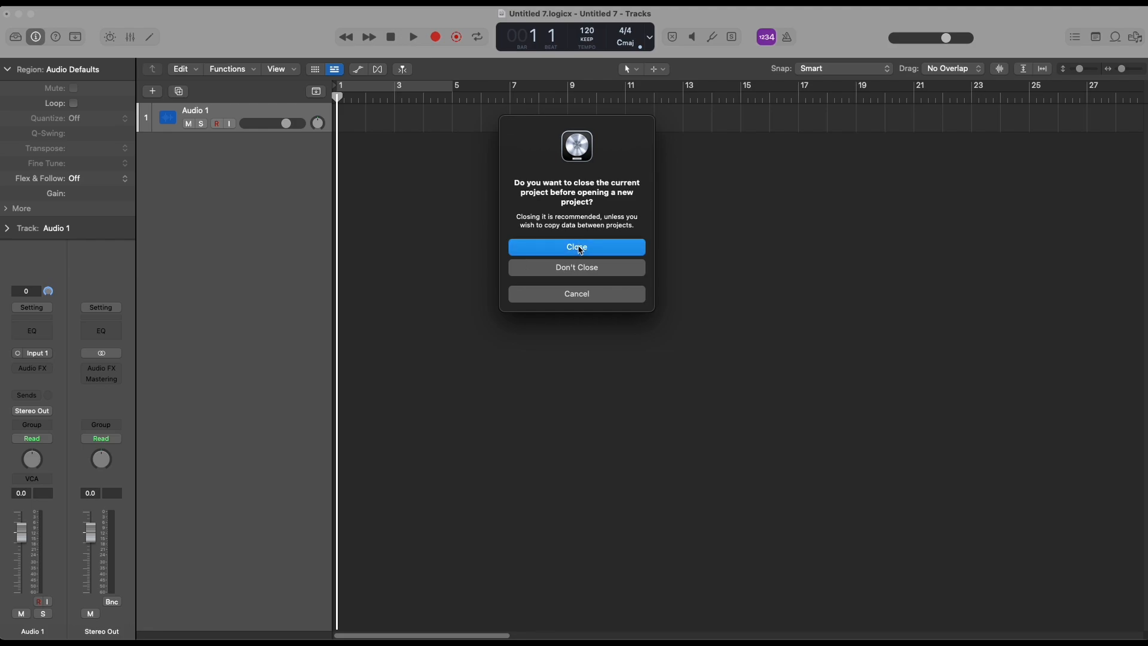
left_click(577, 261)
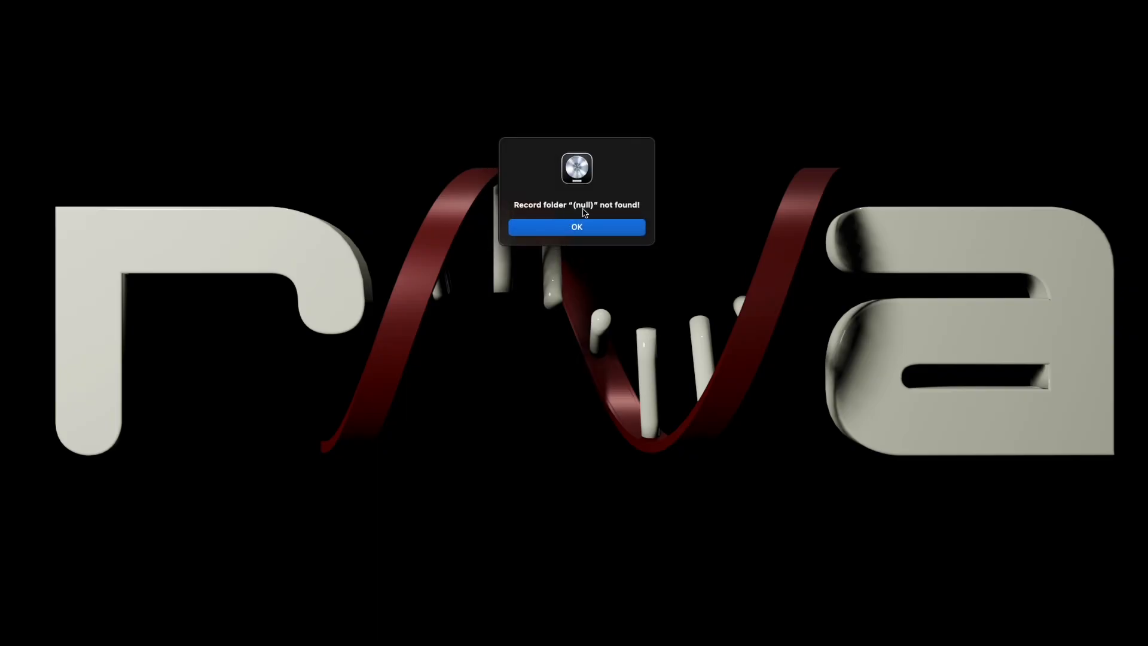
left_click(580, 234)
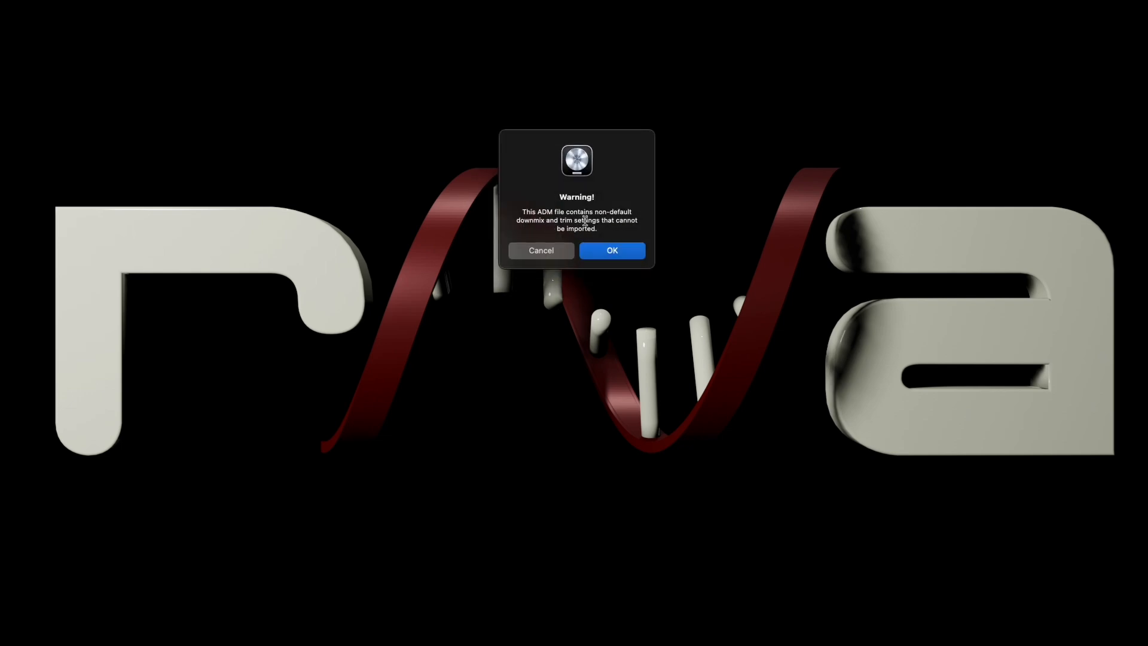
left_click(635, 248)
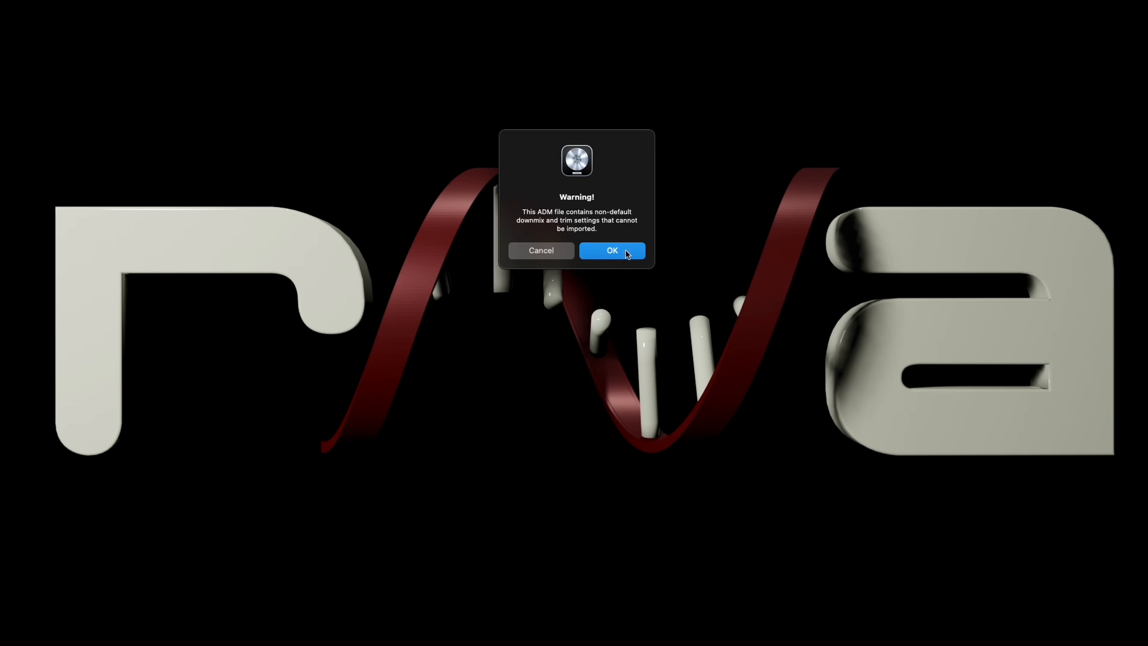
left_click(626, 253)
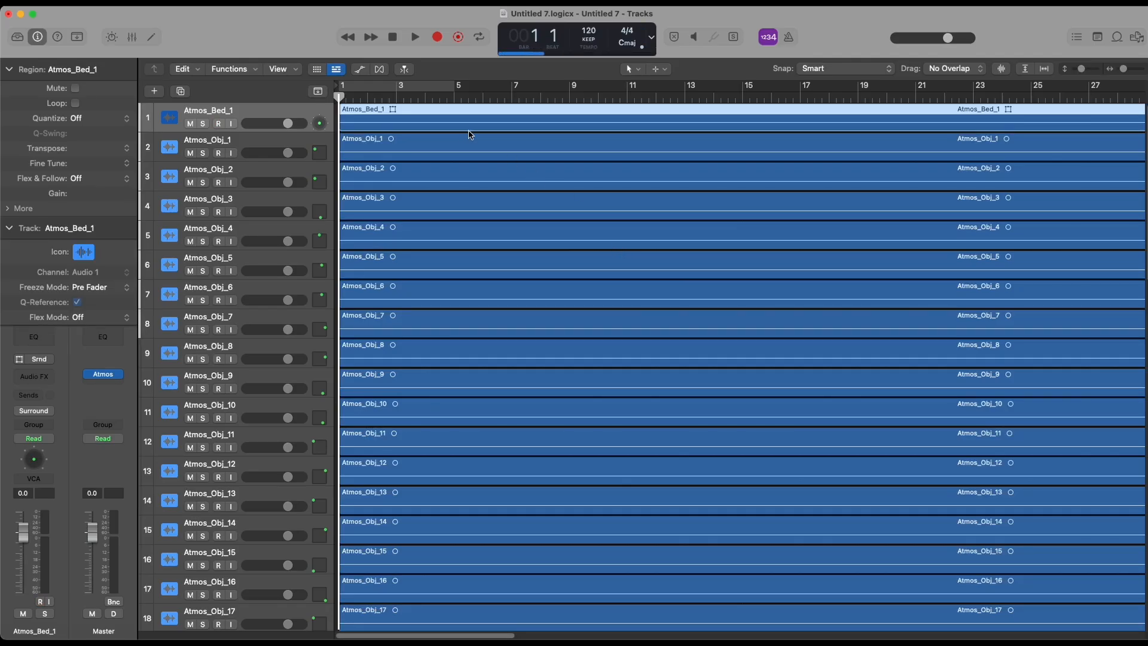
Step: In the mixer, set the input of channel strips Atmos_Obj_13 through Atmos_Obj_50 to Input 1, then close the mixer
left_click(308, 2)
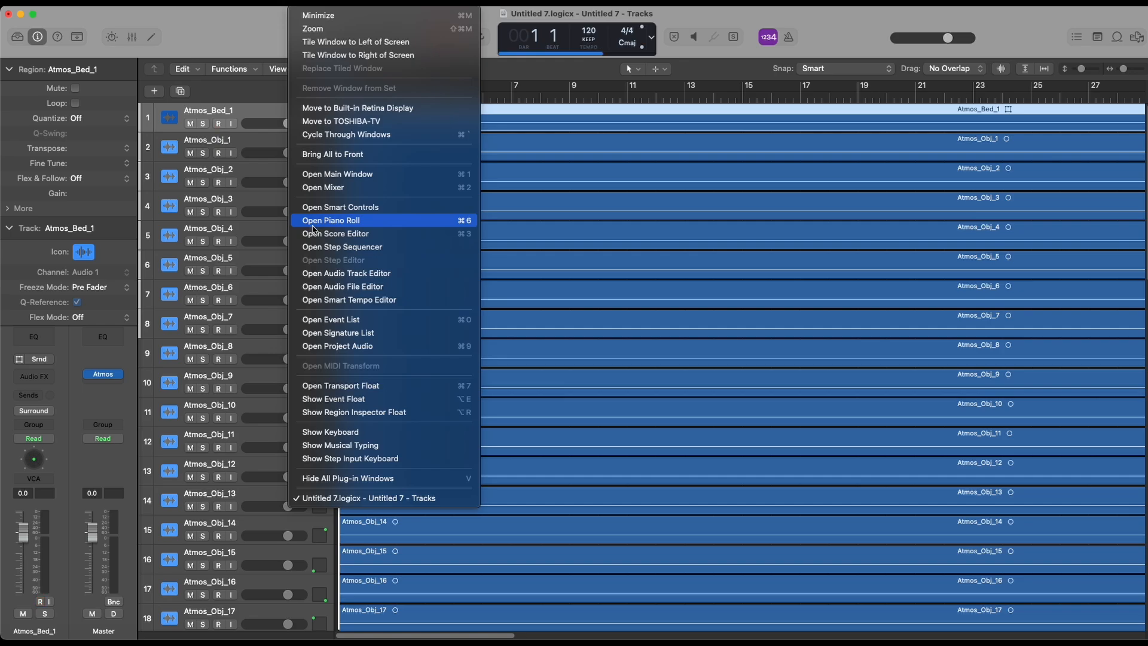
left_click(321, 190)
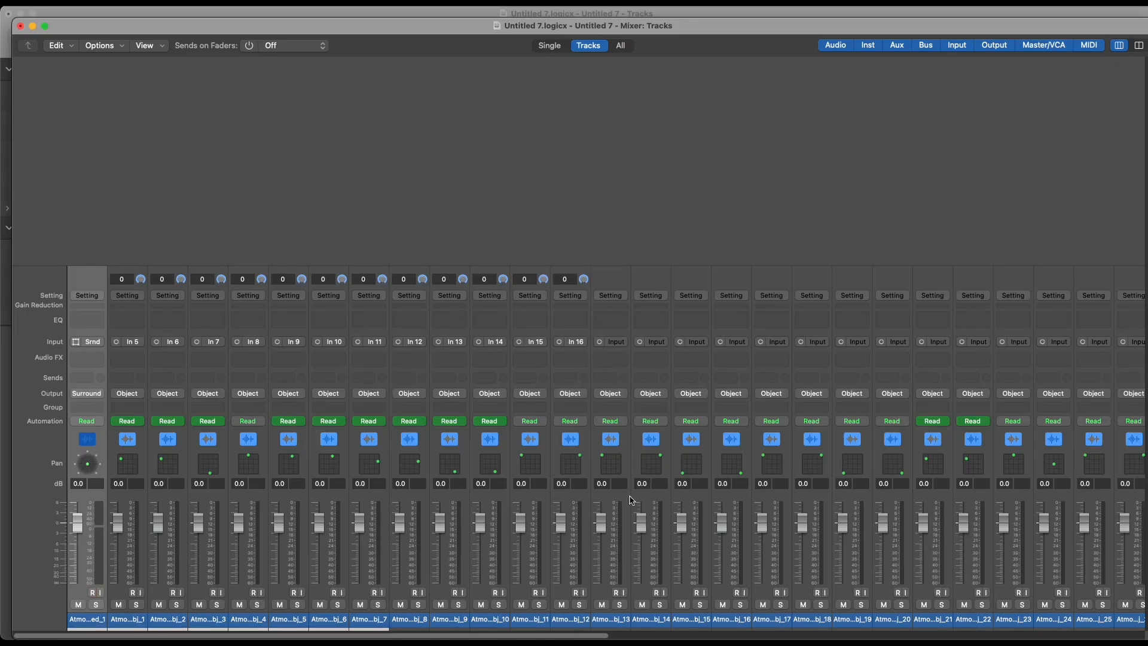
left_click(619, 624)
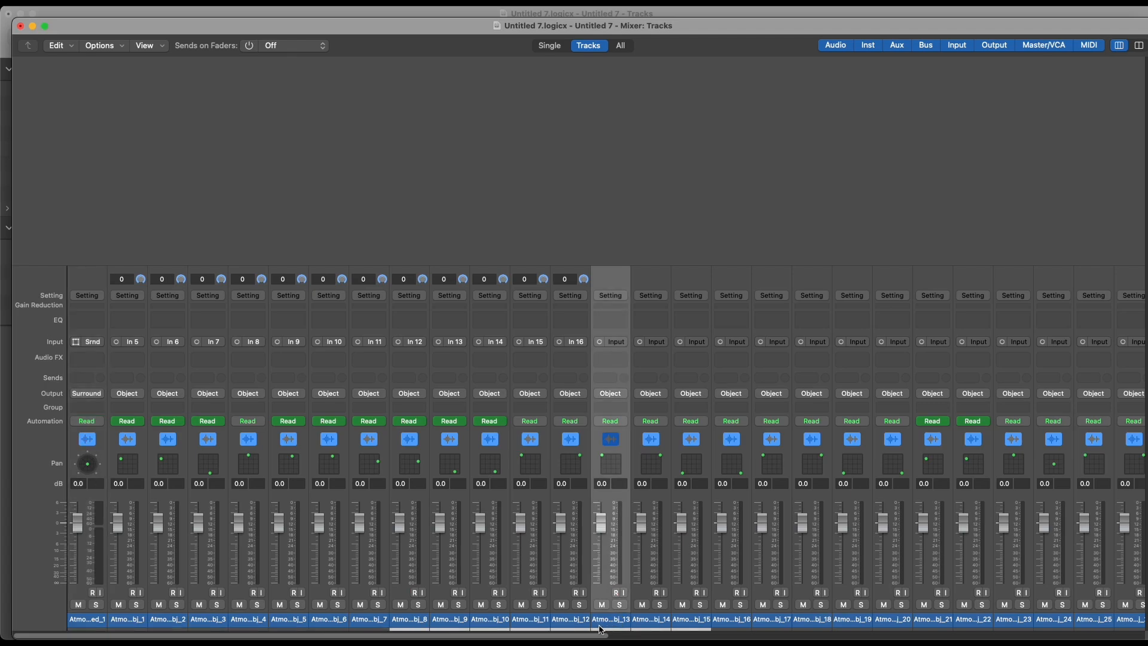
left_click_drag(585, 637, 1137, 571)
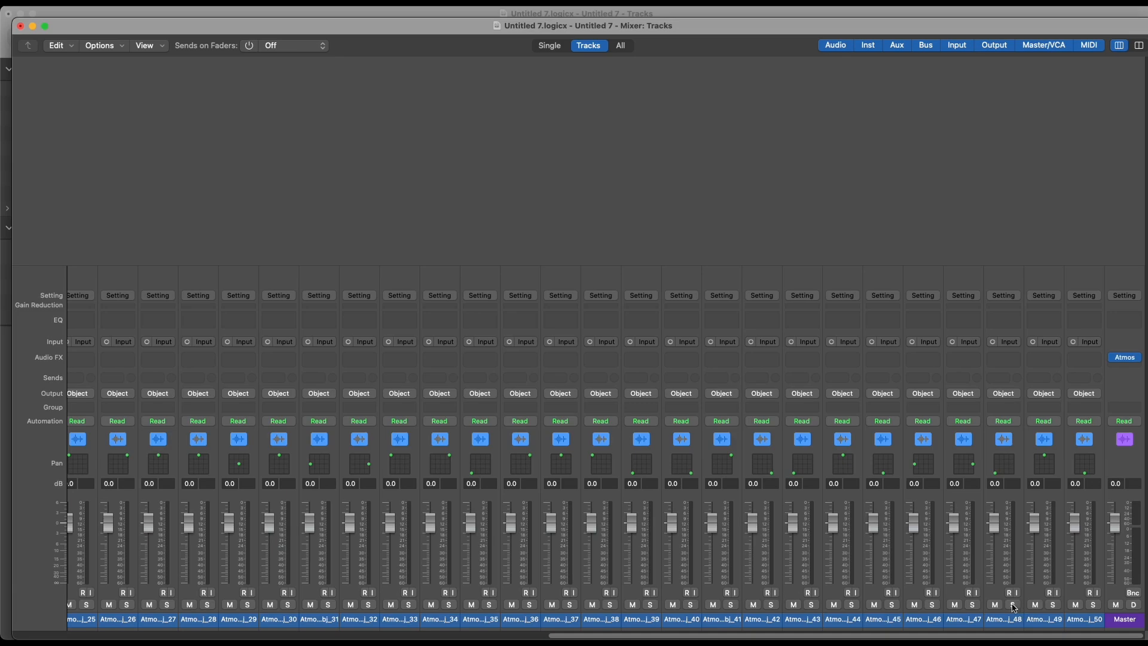
left_click(1083, 623, "shift")
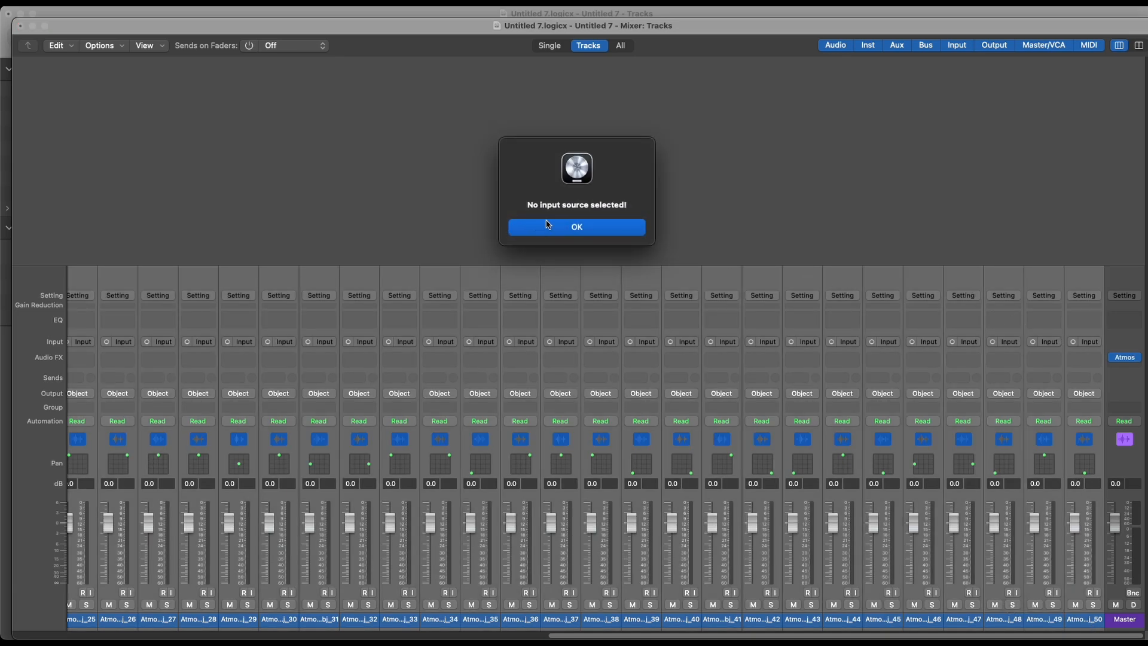
left_click(548, 226)
left_click(1089, 342)
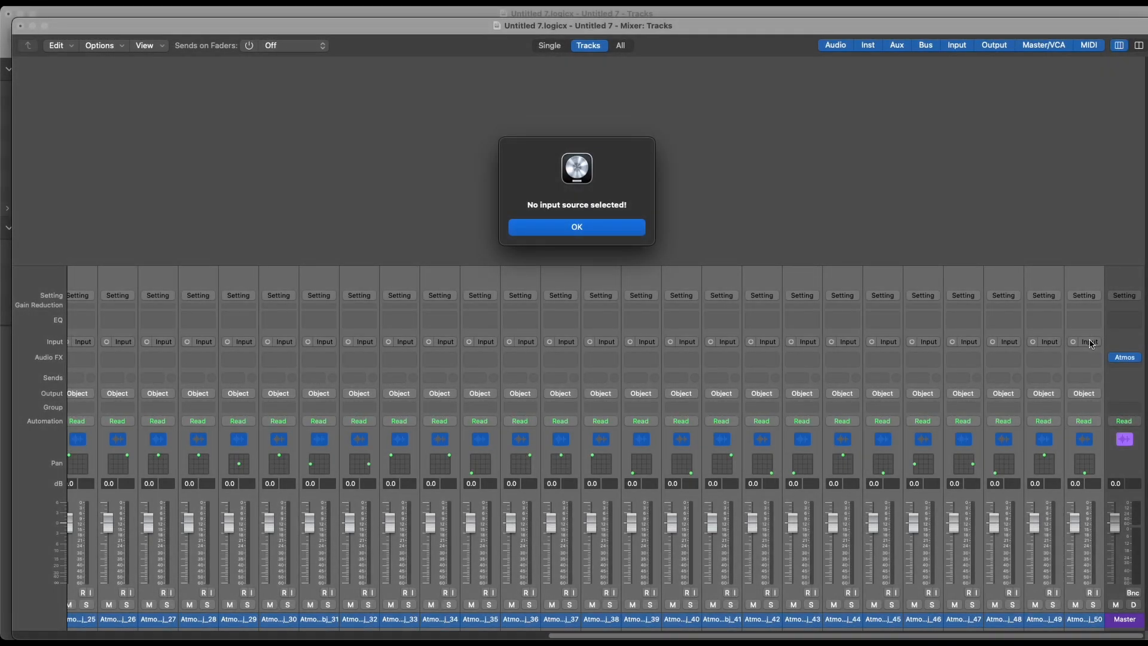
left_click(1089, 341)
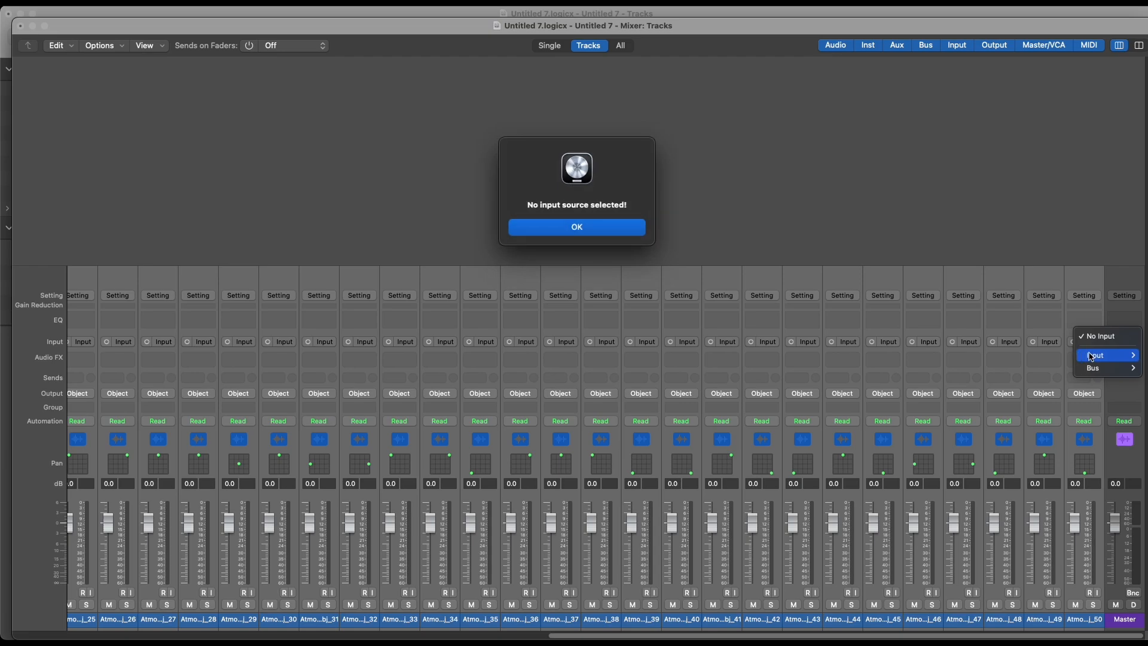
mouse_move(1094, 358)
left_click(1056, 356)
key("super+w")
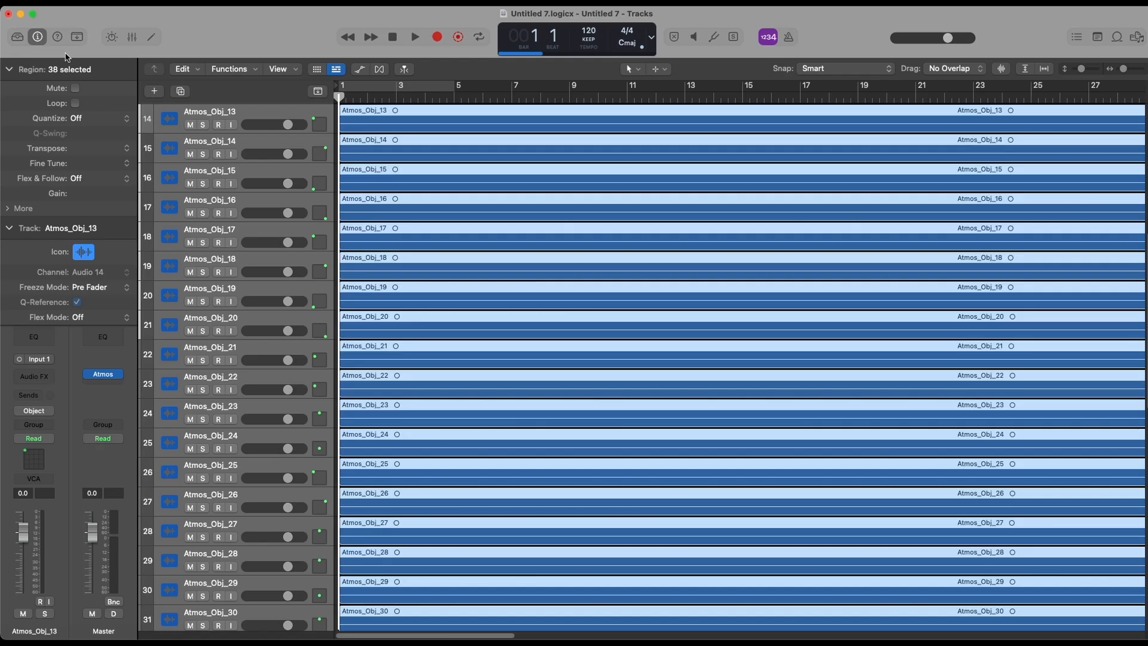
Step: Set the Master's Dolby Atmos monitoring format to Apple Renderer (Head Tracking, Personalized Spatial Audio Profile) and play the project from the start
key("space")
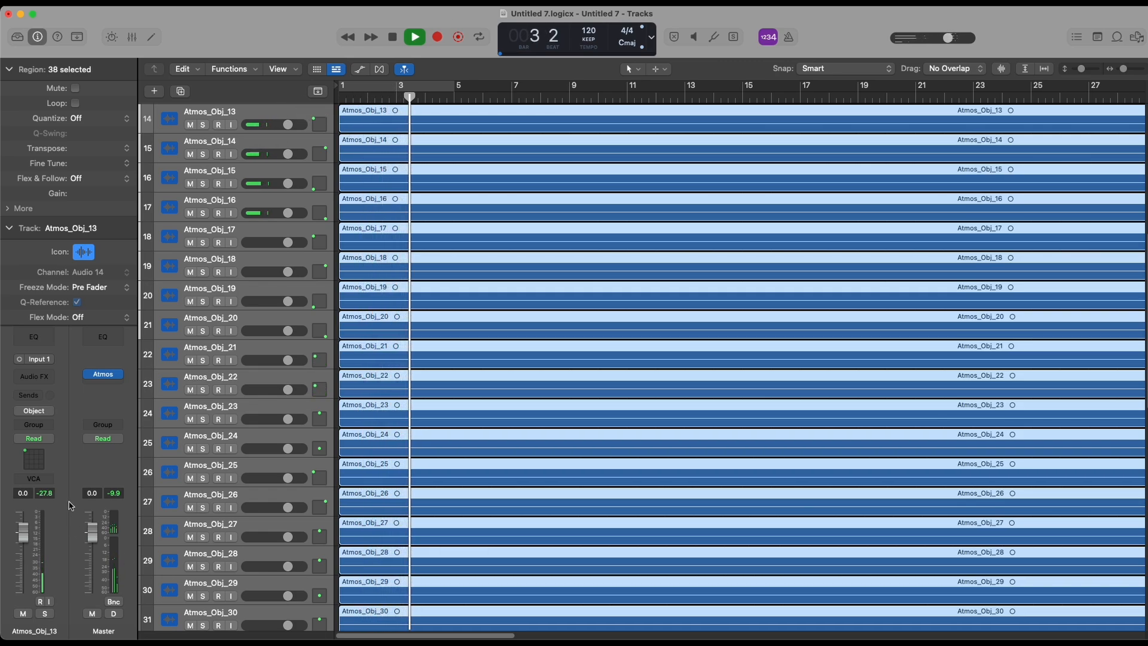
left_click(102, 374)
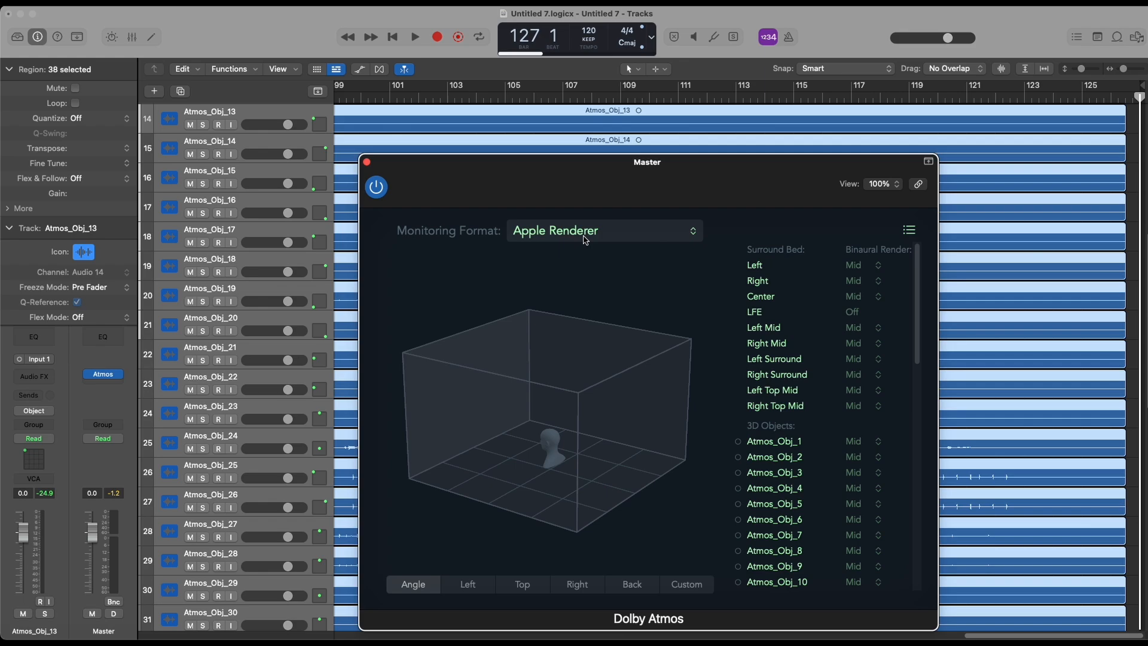
left_click(585, 236)
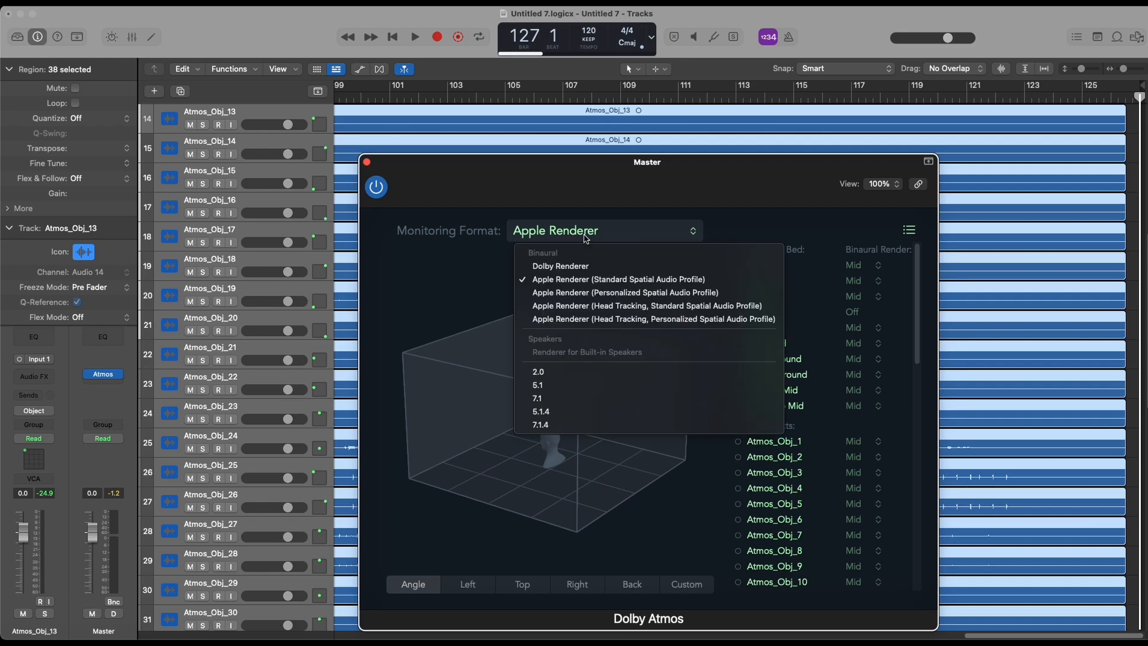
left_click(608, 320)
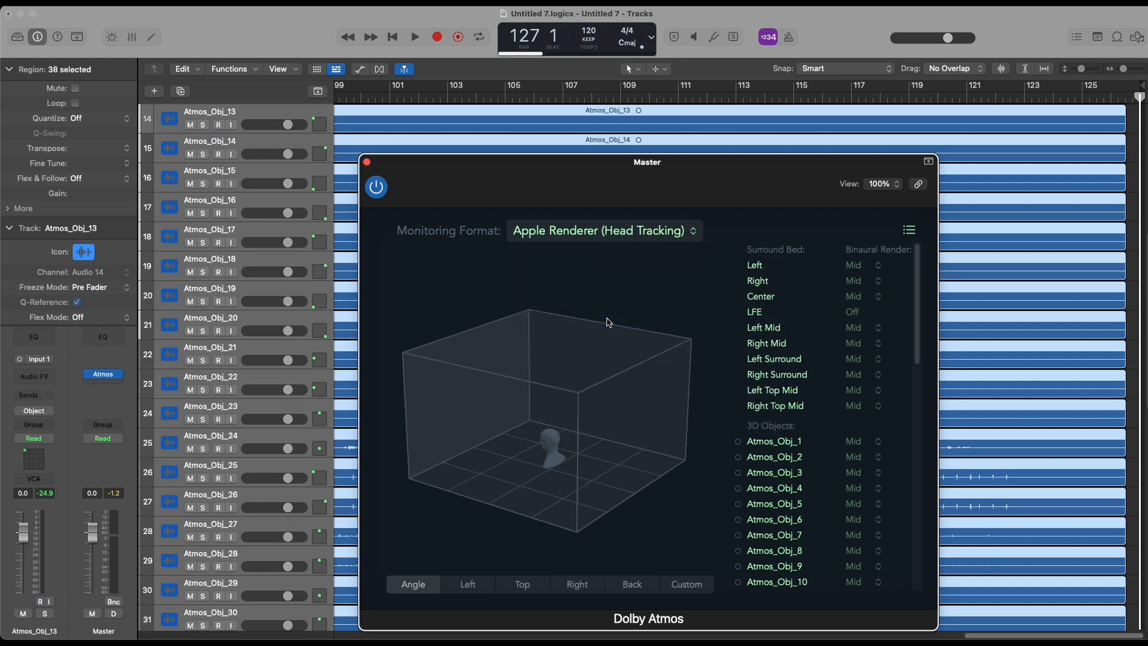
key("Return")
key("space")
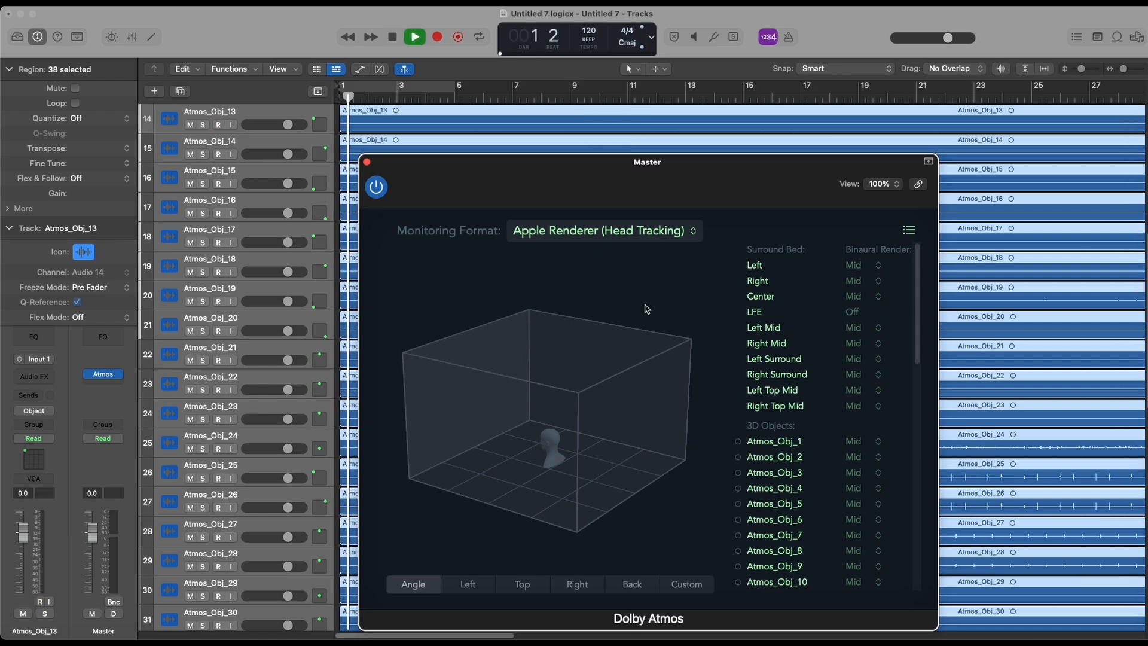
Step: In the mixer, select all channel strips from Atmos_Bed_1 through Atmos_Obj_50 and lower their volume faders together to -4.8 dB
left_click(366, 162)
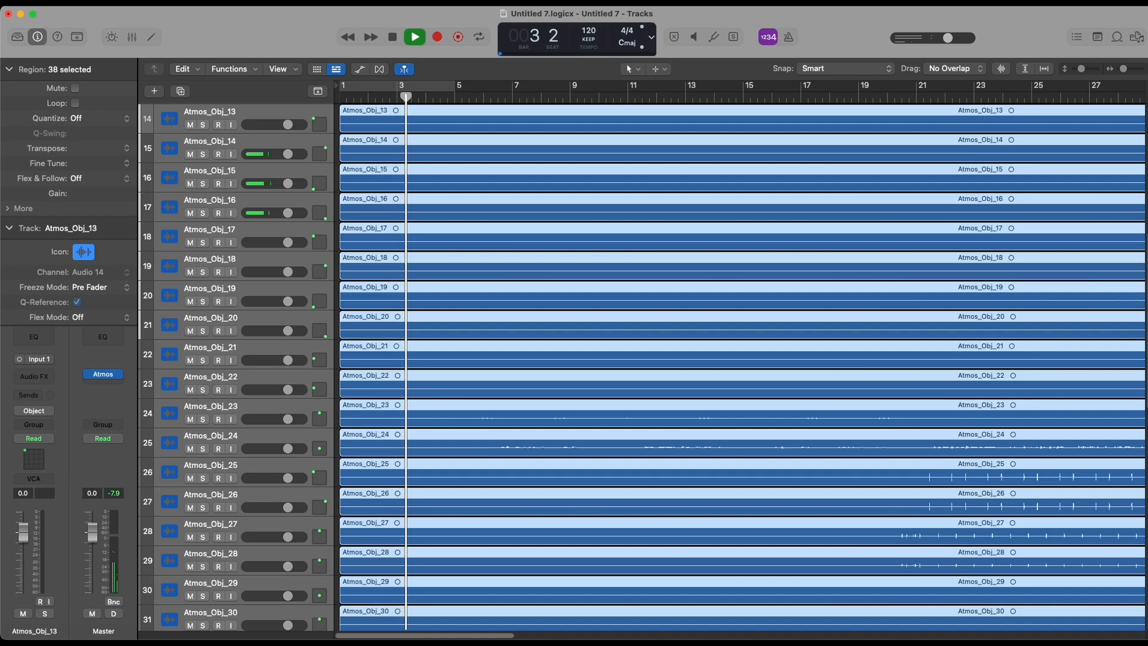
left_click(306, 3)
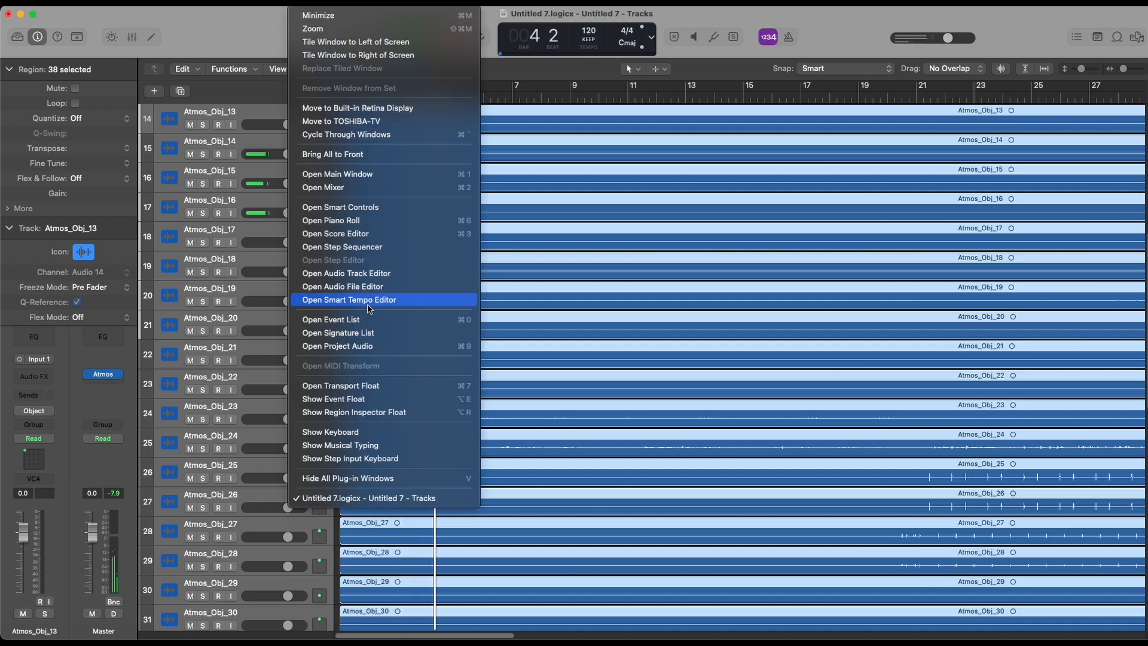
left_click(368, 187)
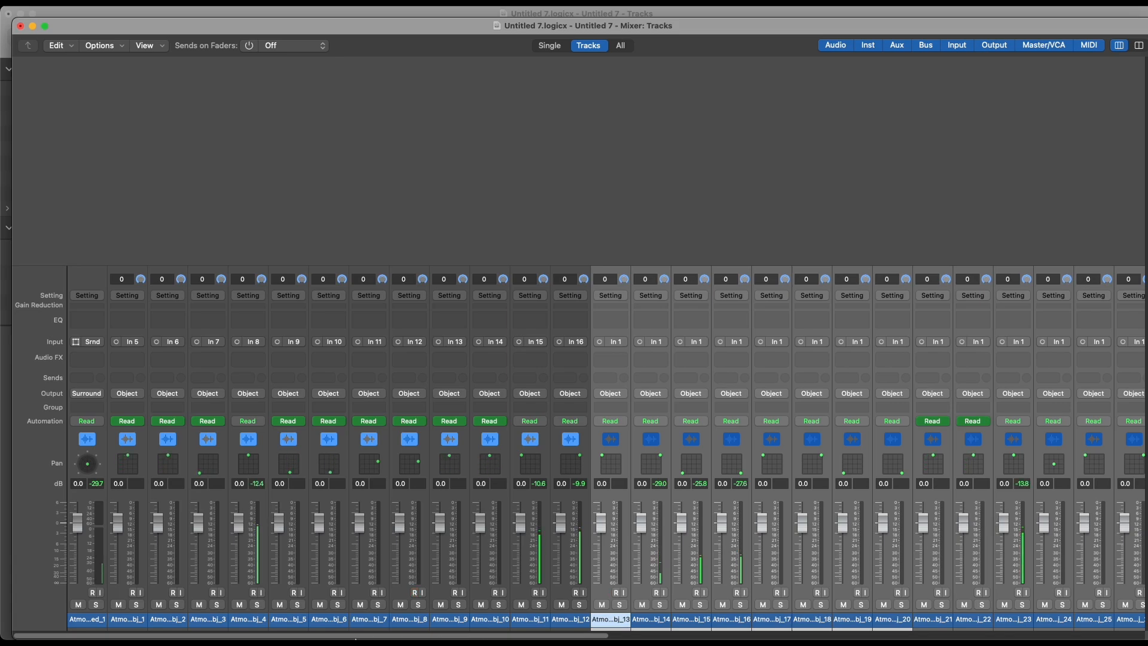
left_click(98, 619)
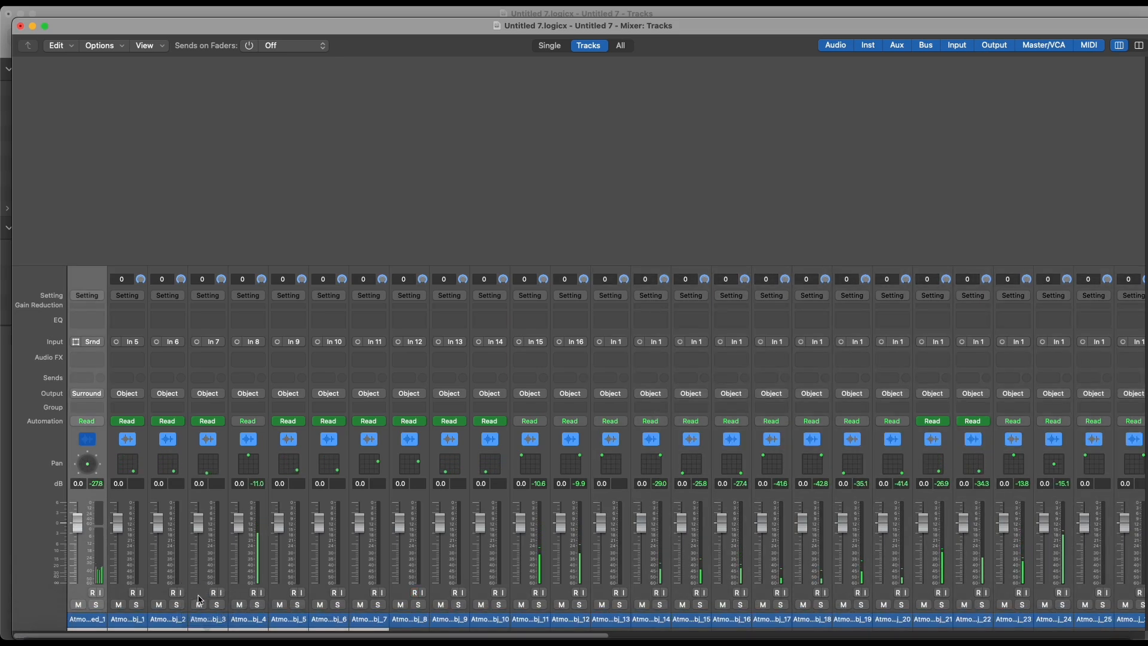
left_click_drag(201, 635, 889, 620)
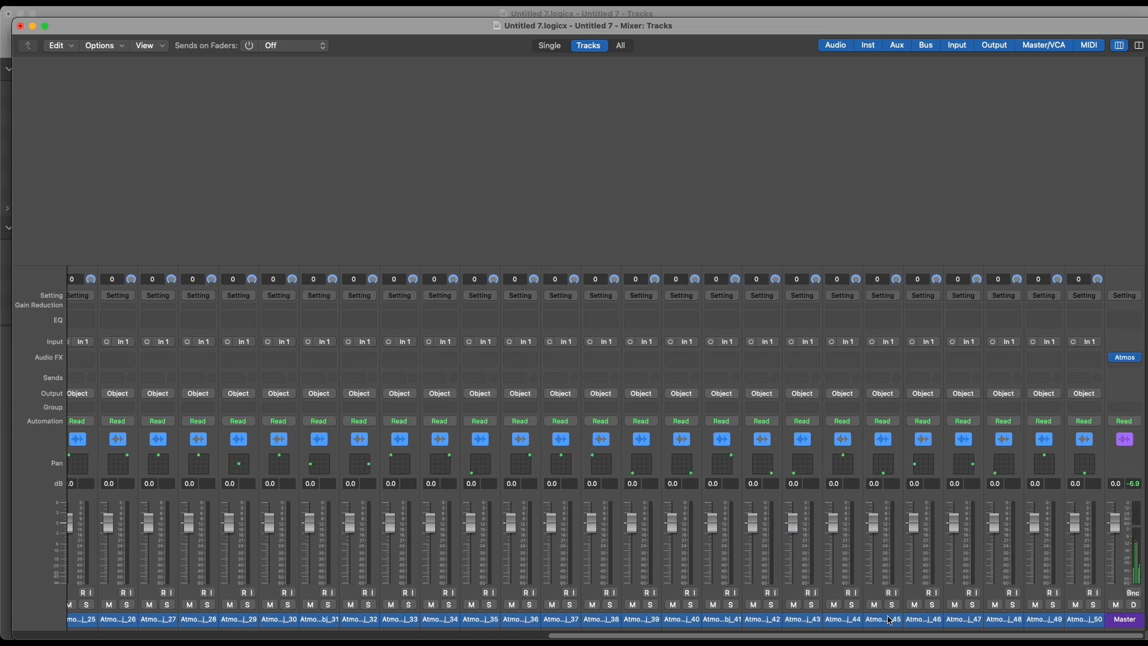
left_click(1078, 618)
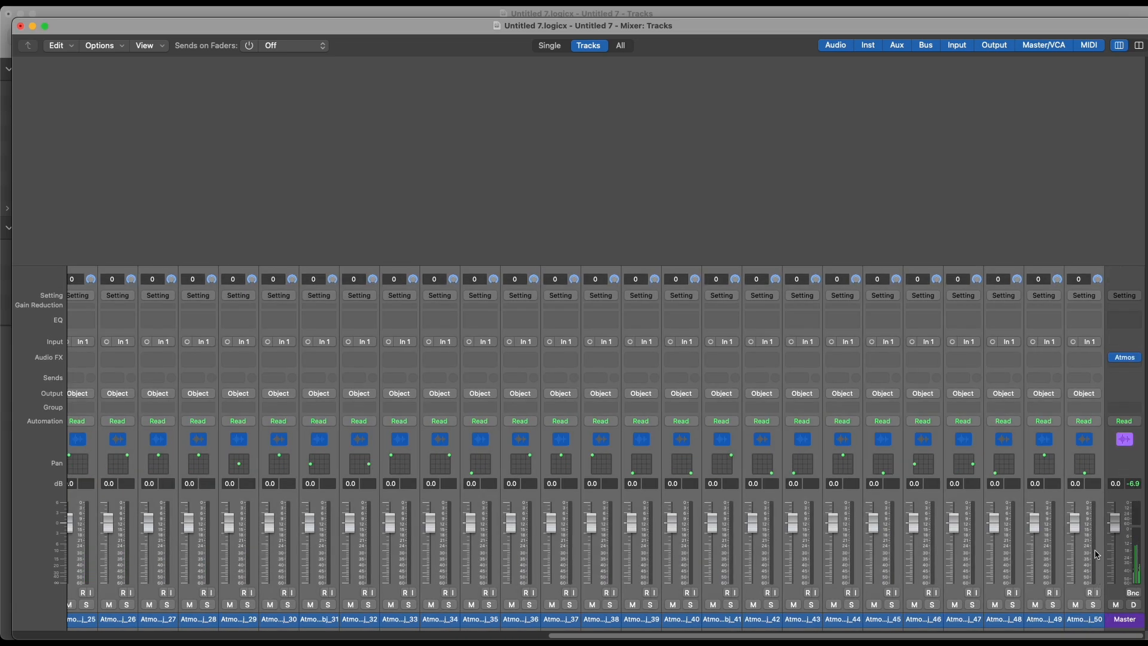
left_click_drag(1074, 521, 1074, 539)
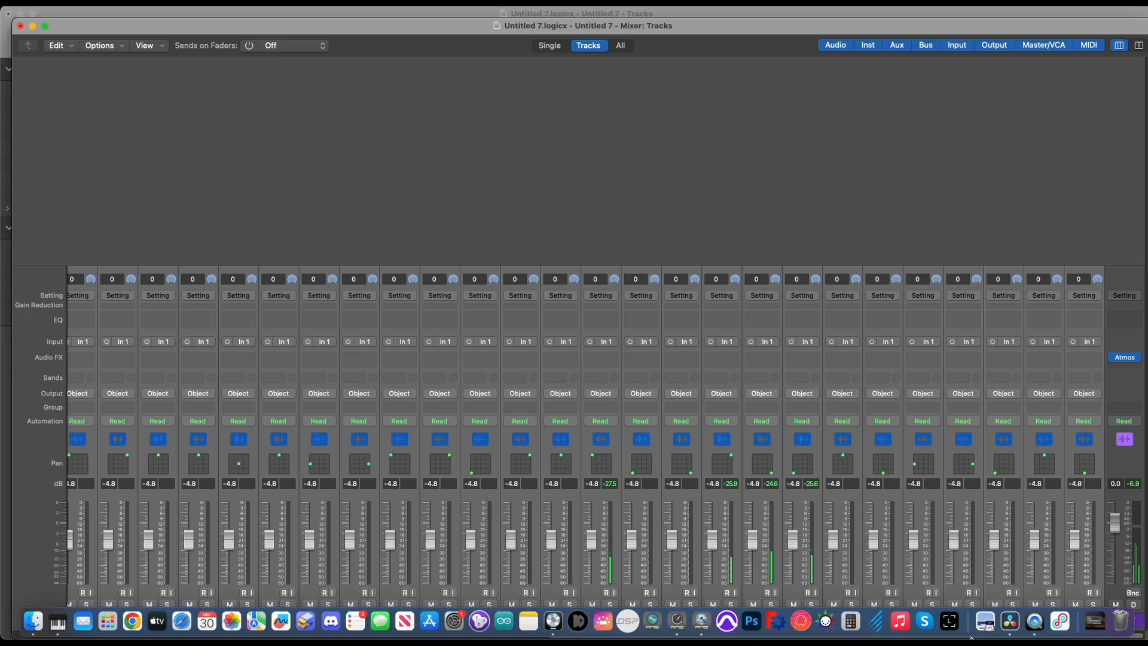
Step: Open the Master's Dolby Atmos plug-in and examine the binaural render modes of the surround bed and 3D objects under Dolby Renderer
left_click(1128, 358)
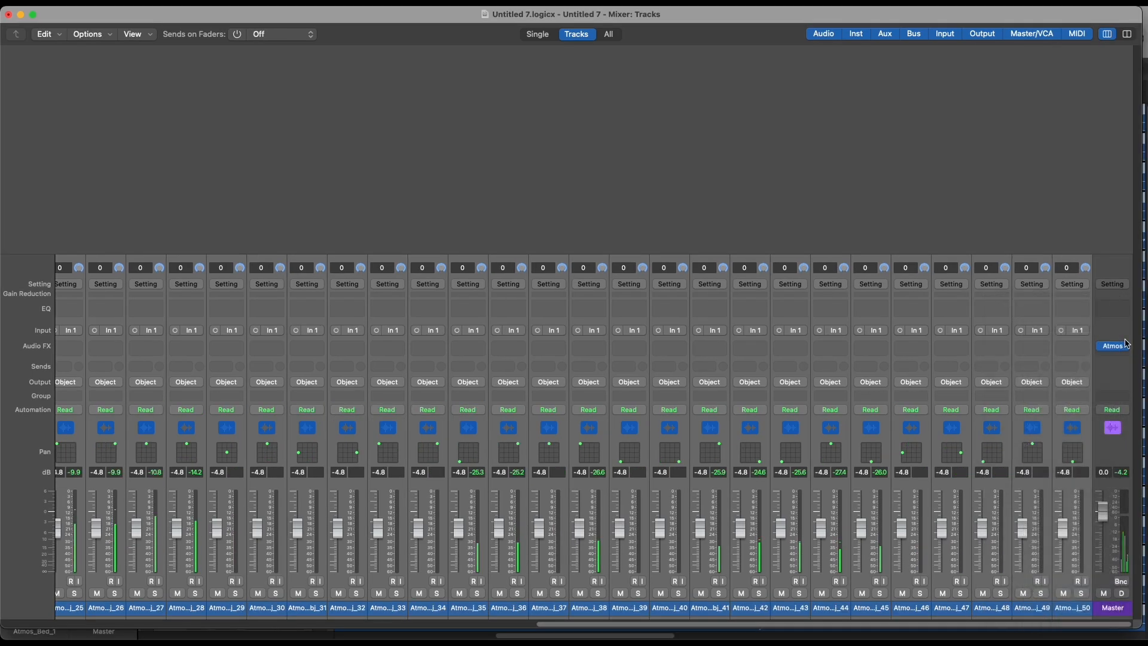
left_click(1113, 349)
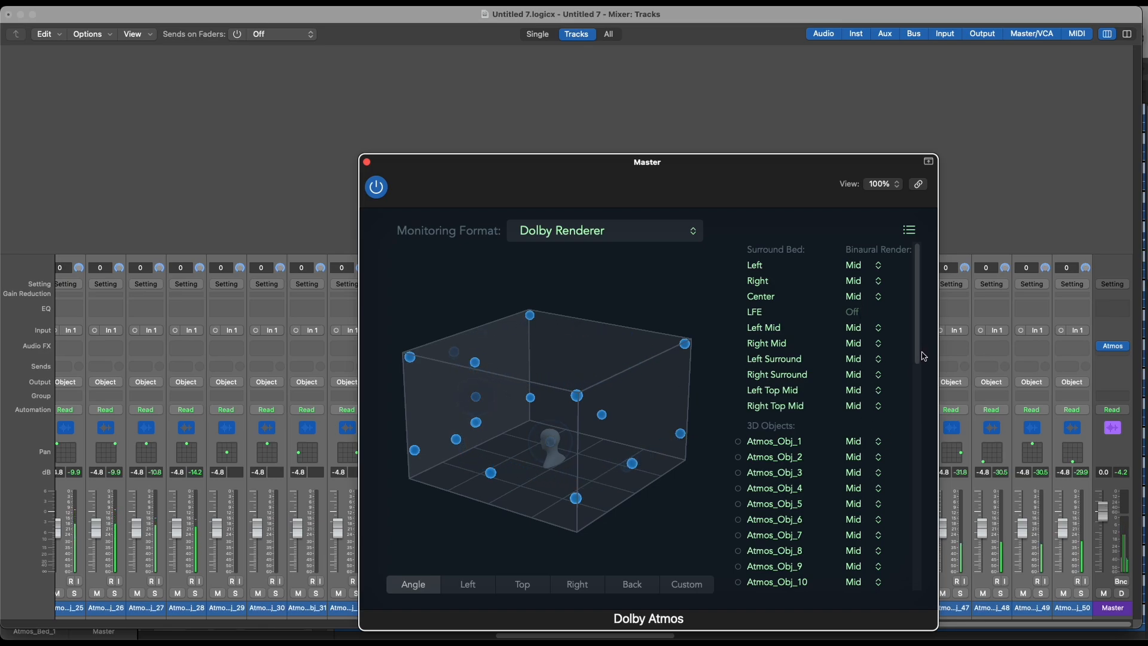
left_click_drag(918, 347, 921, 463)
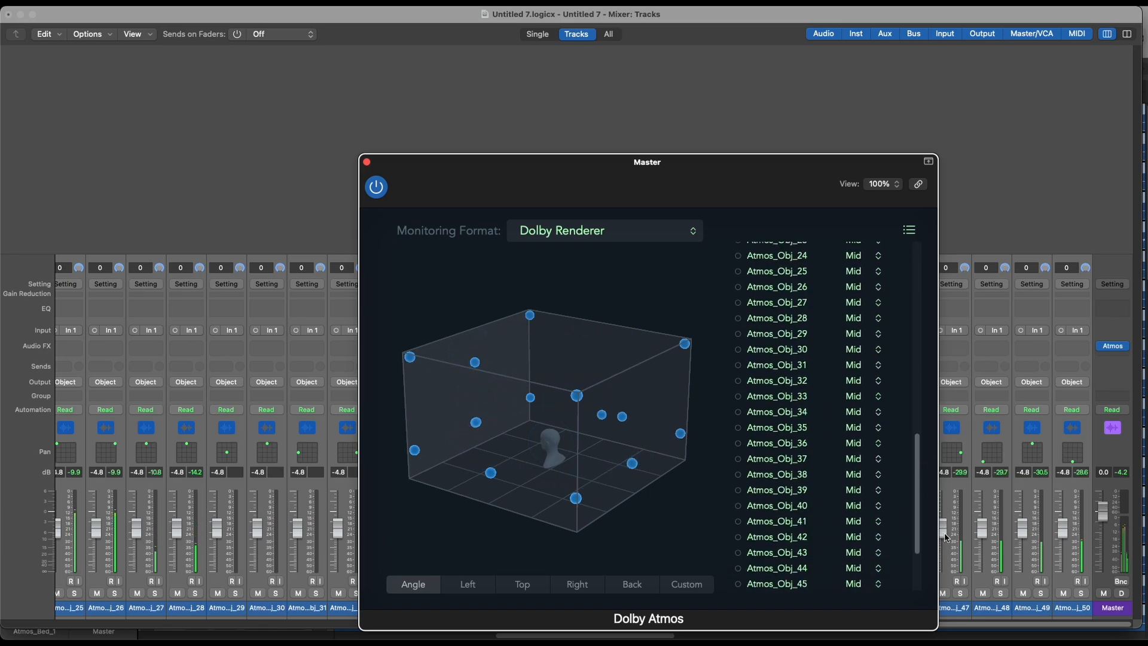